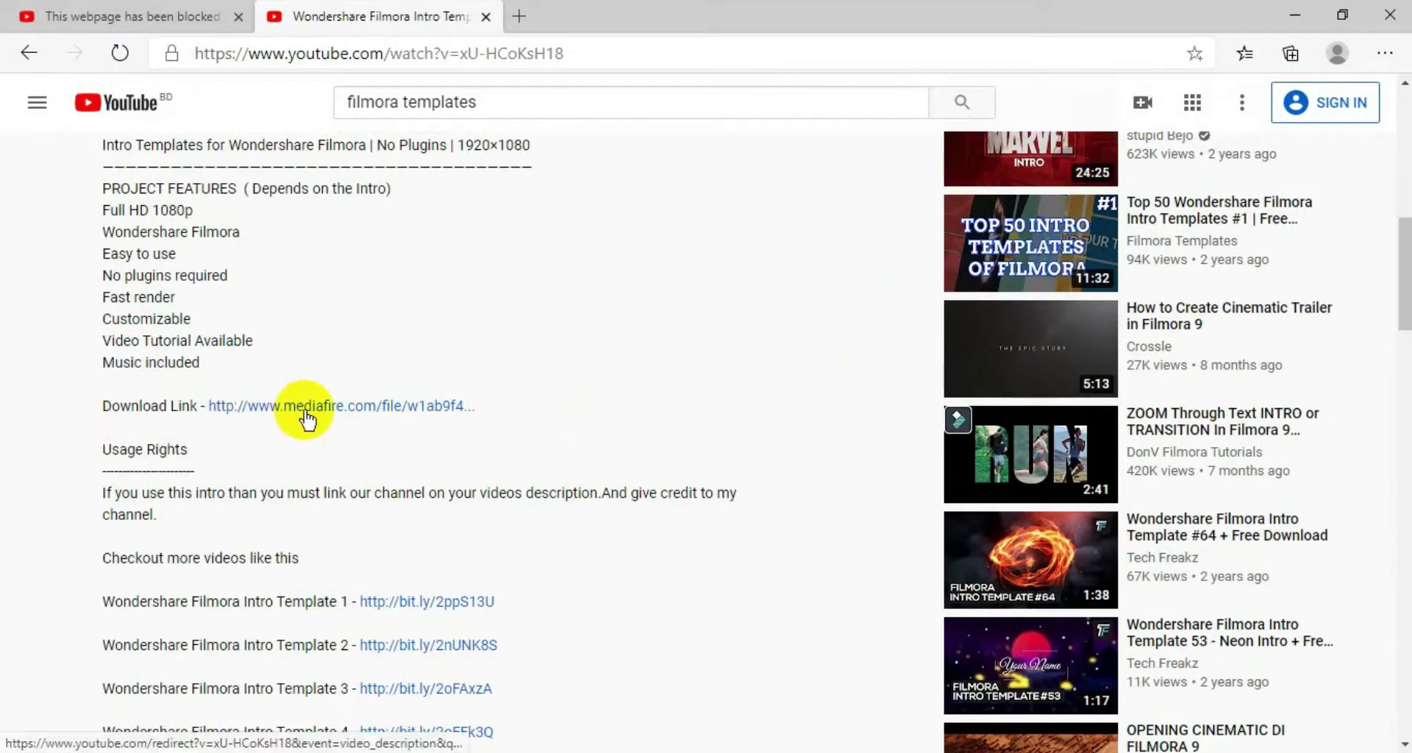
Step: Open the MediaFire download link from the description, which shows as blocked
left_click(302, 409)
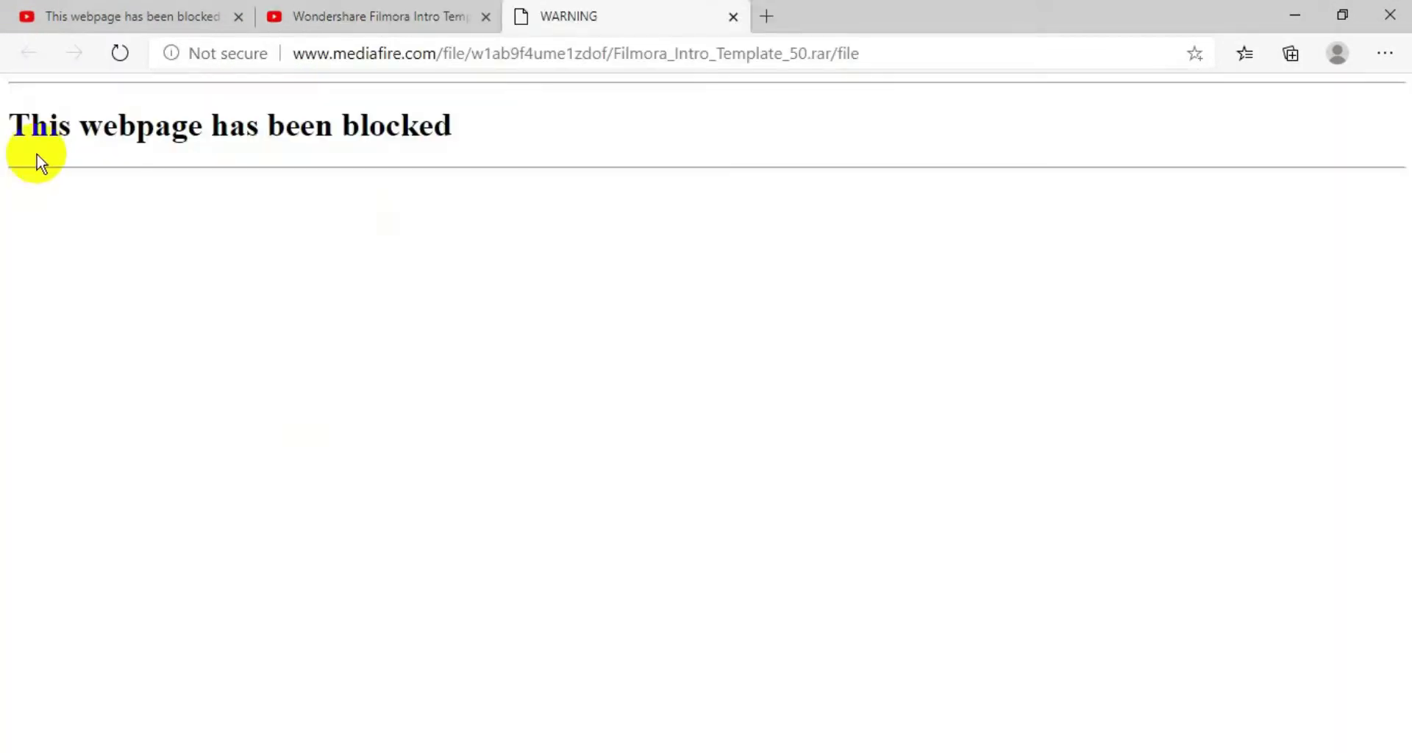
left_click_drag(35, 156, 424, 112)
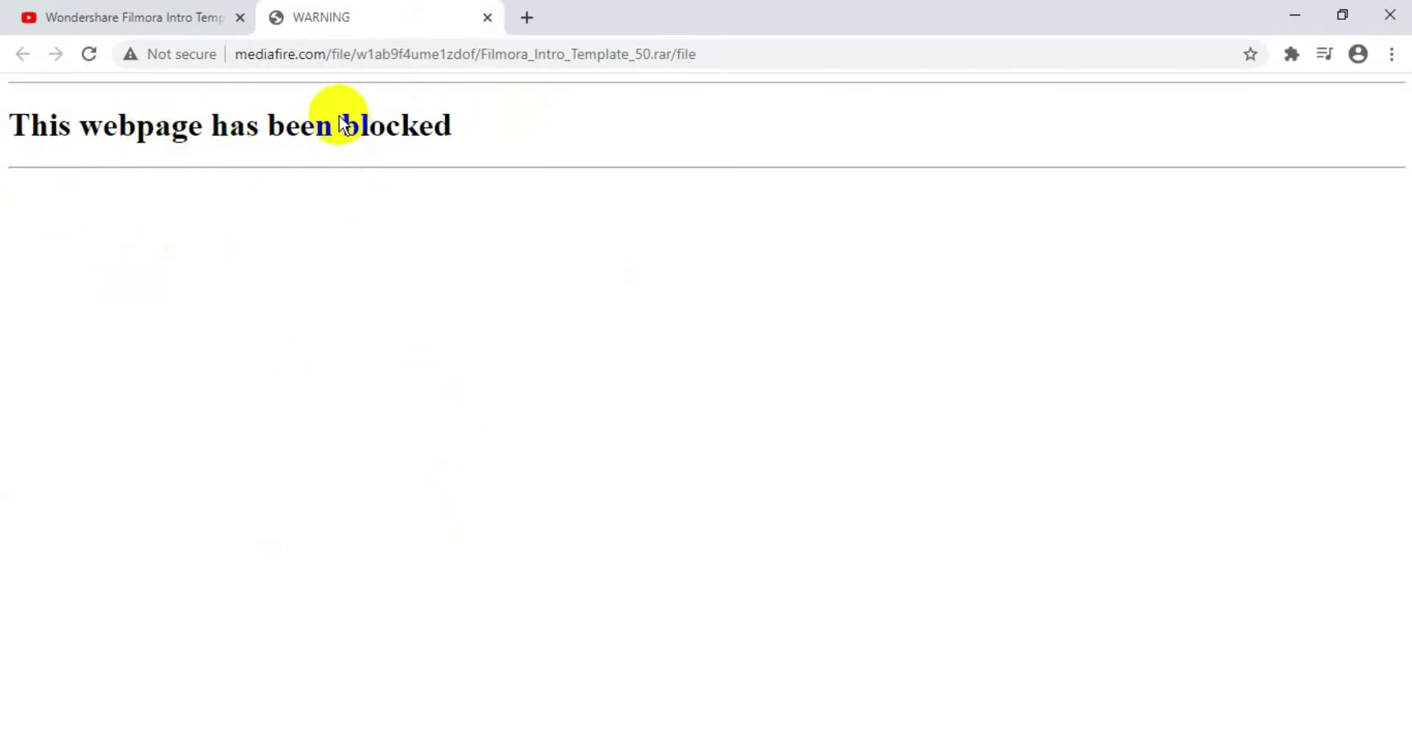
Step: Open Chrome's Extensions page from the main menu's More tools submenu
left_click(1392, 55)
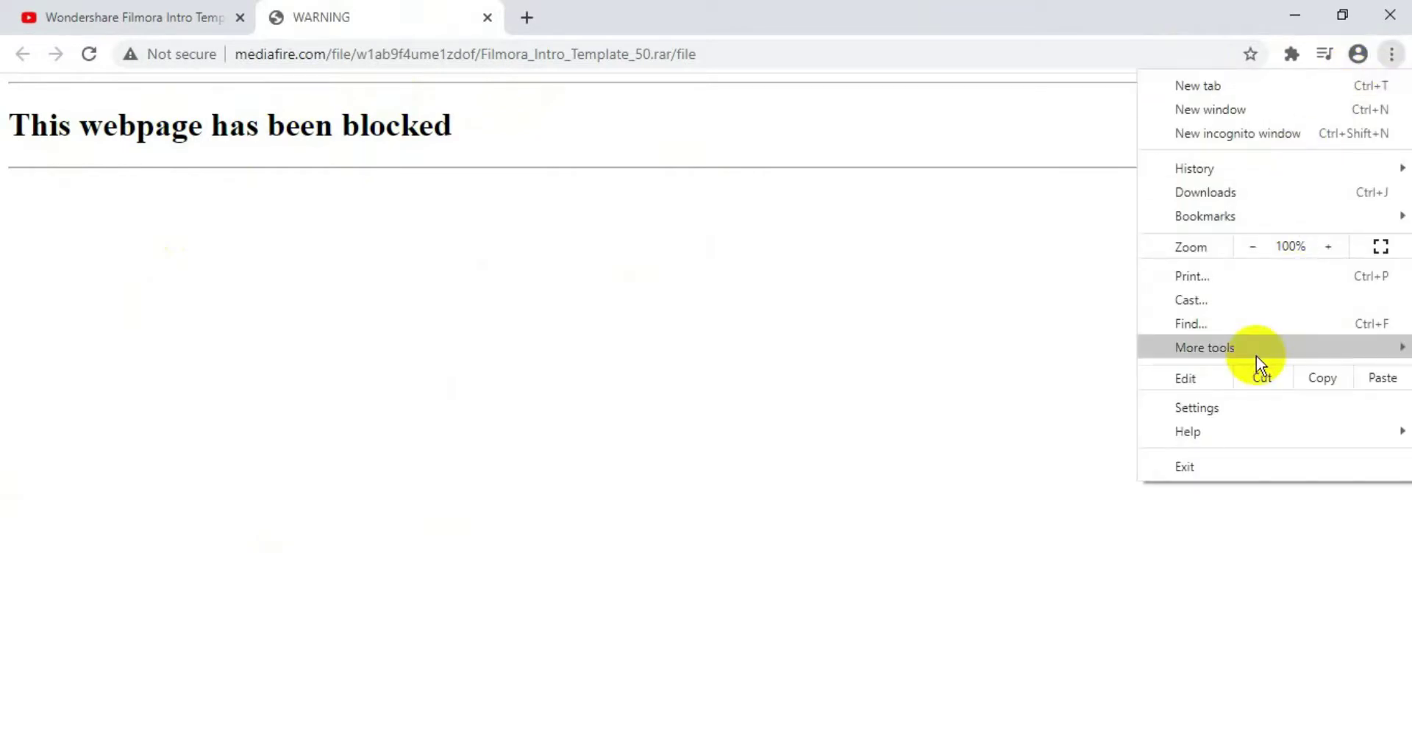
mouse_move(1205, 347)
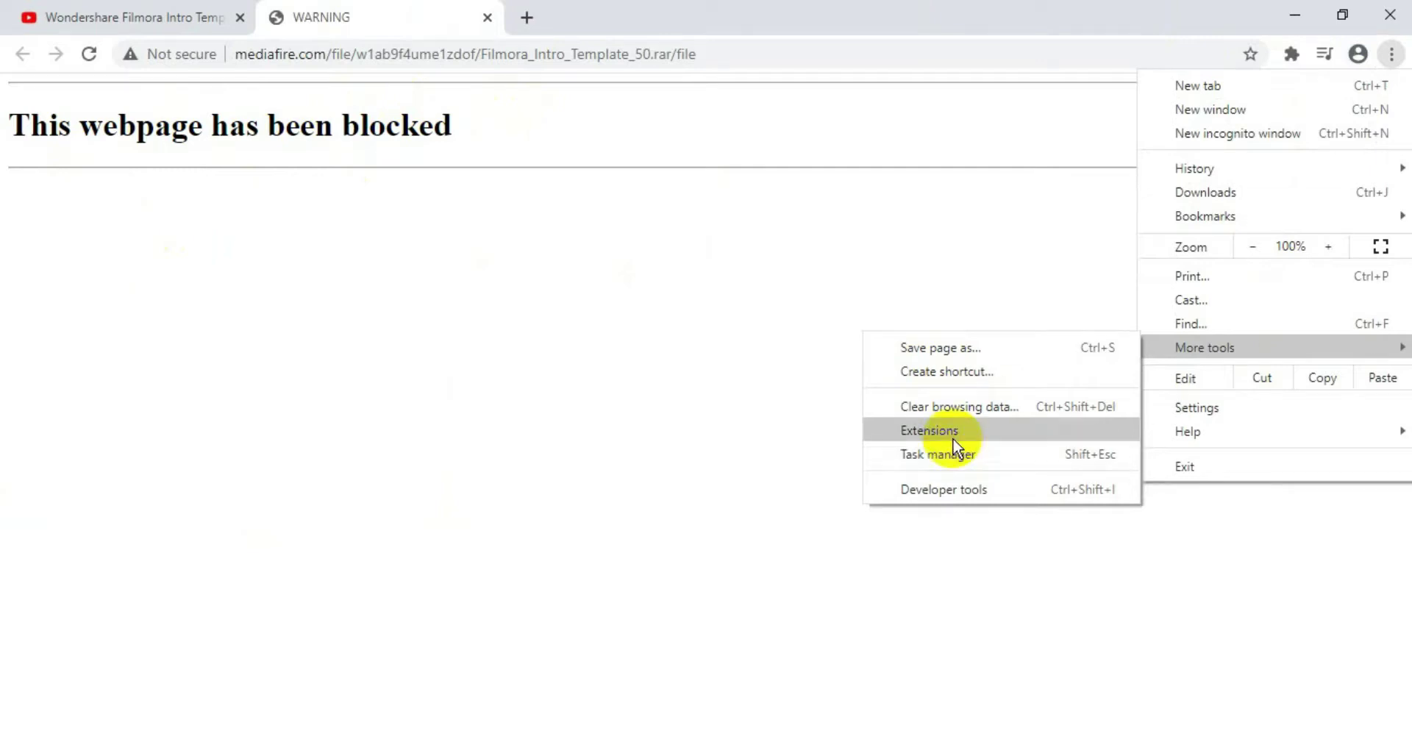
left_click(953, 433)
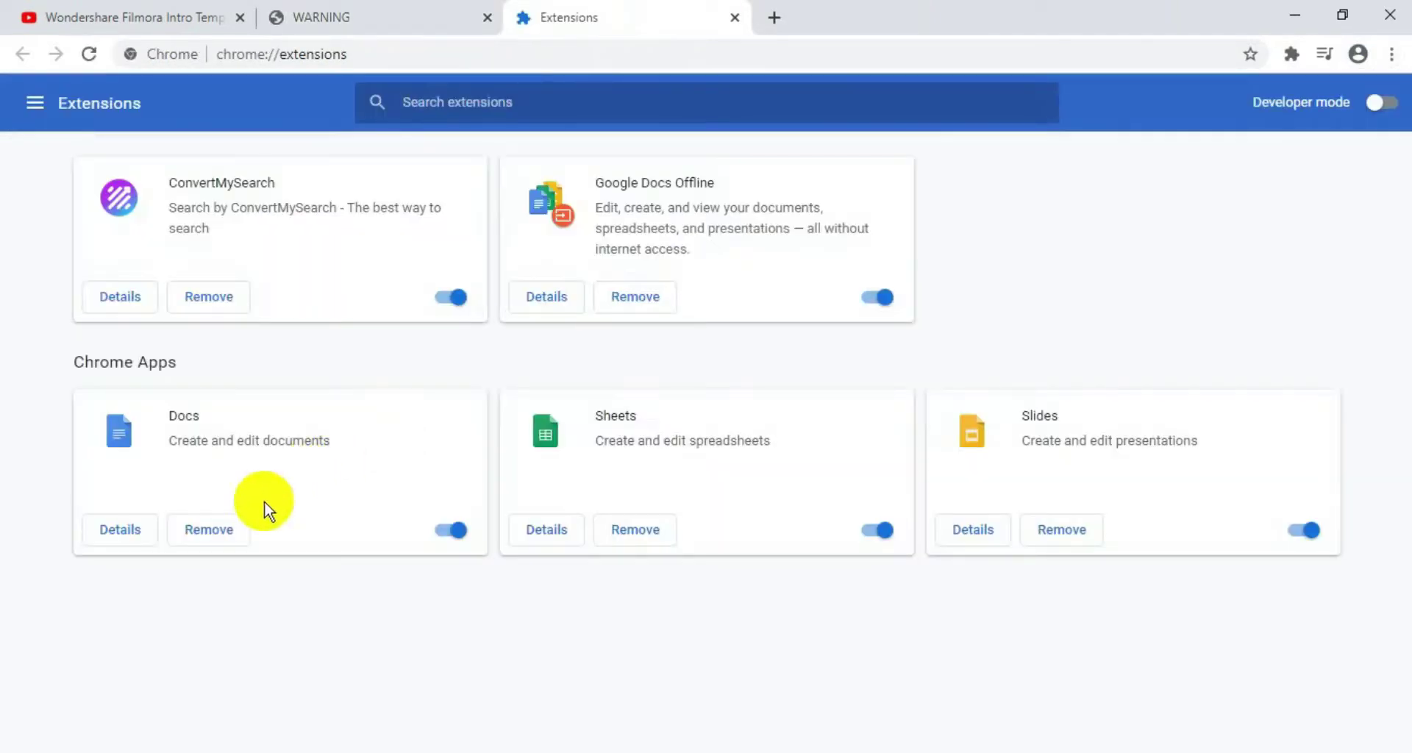
Step: Search the Chrome Web Store for 'browsec' to find Browsec VPN
left_click(36, 107)
type("br")
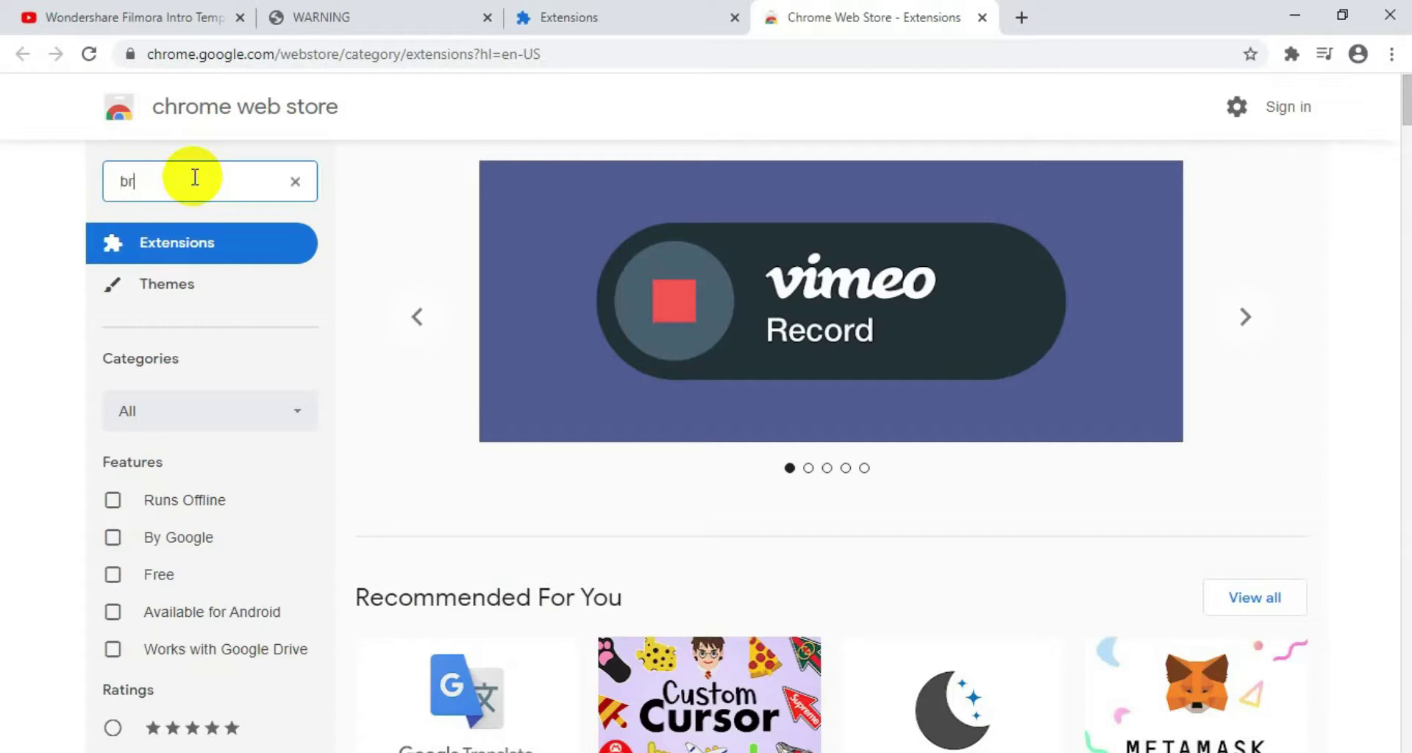
type("ow")
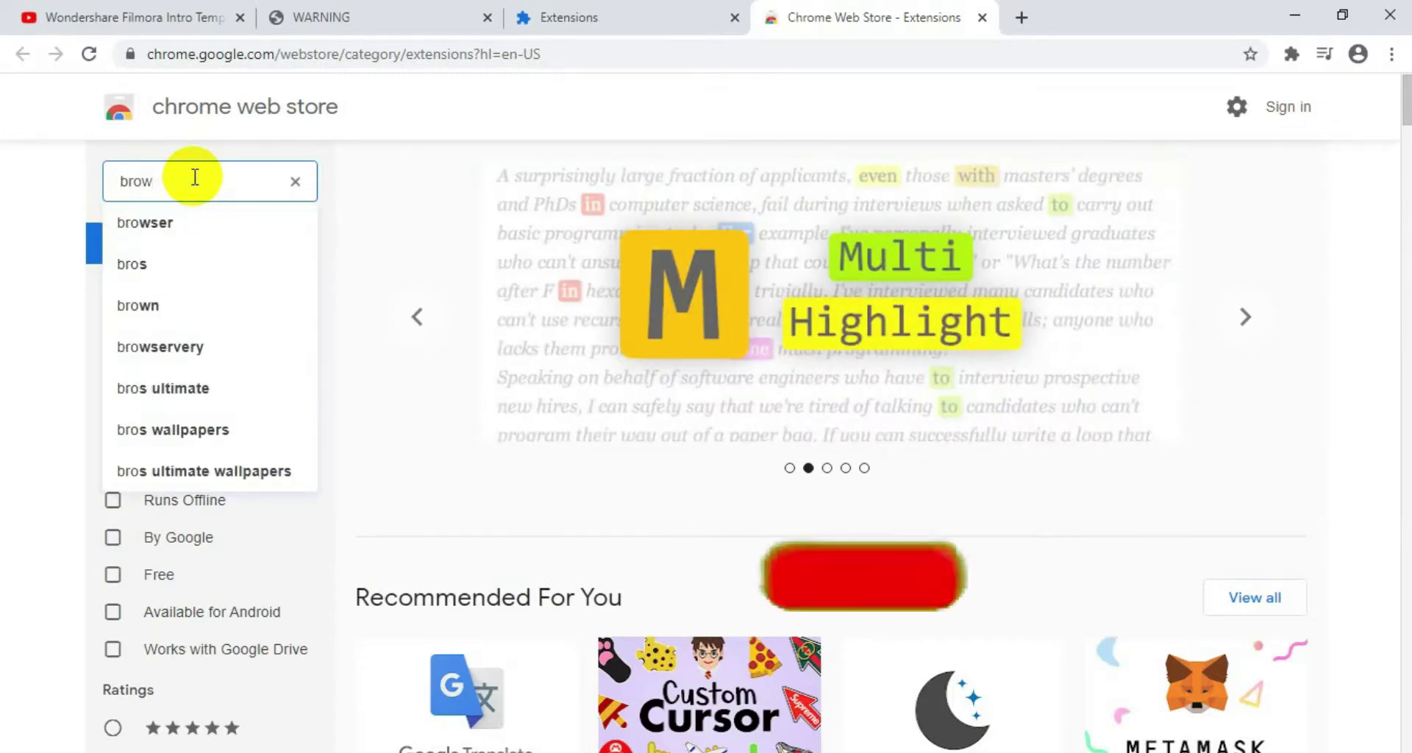
type("sec")
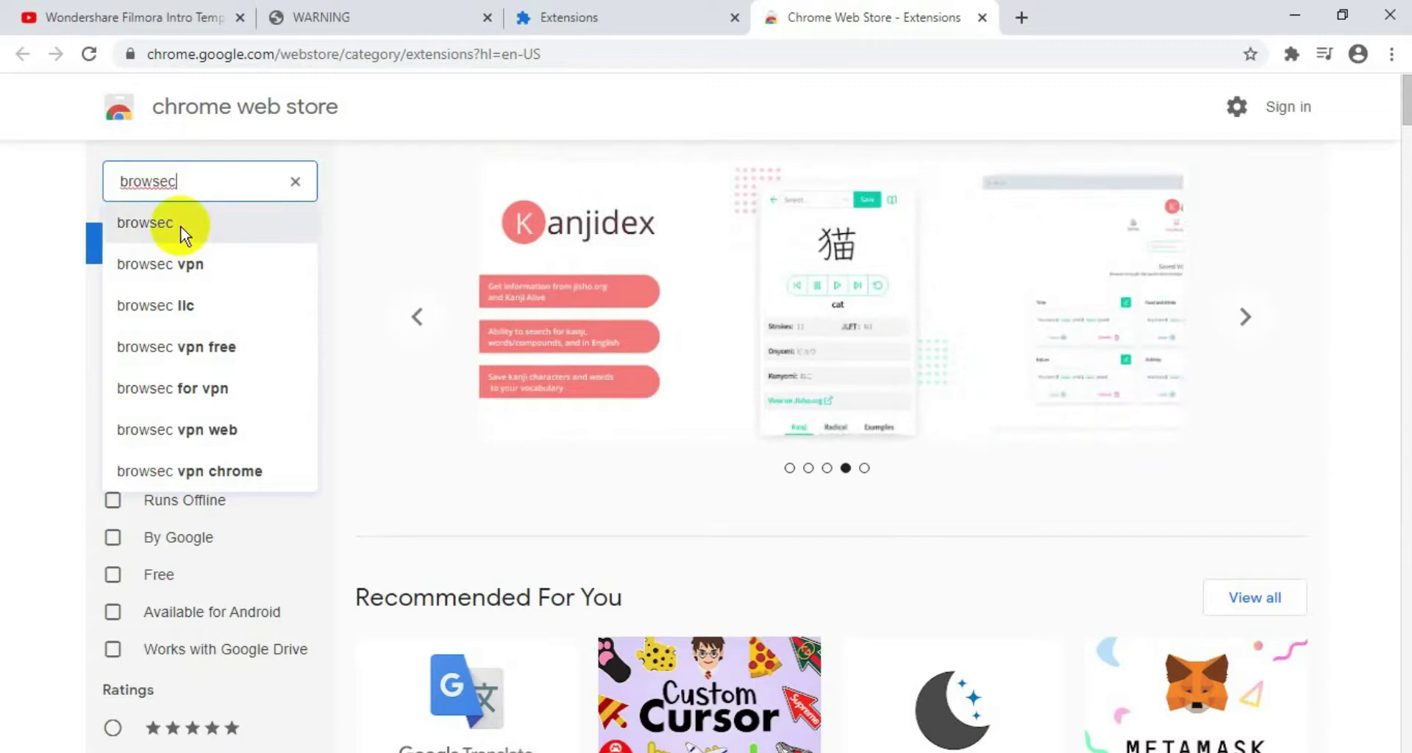
left_click(179, 226)
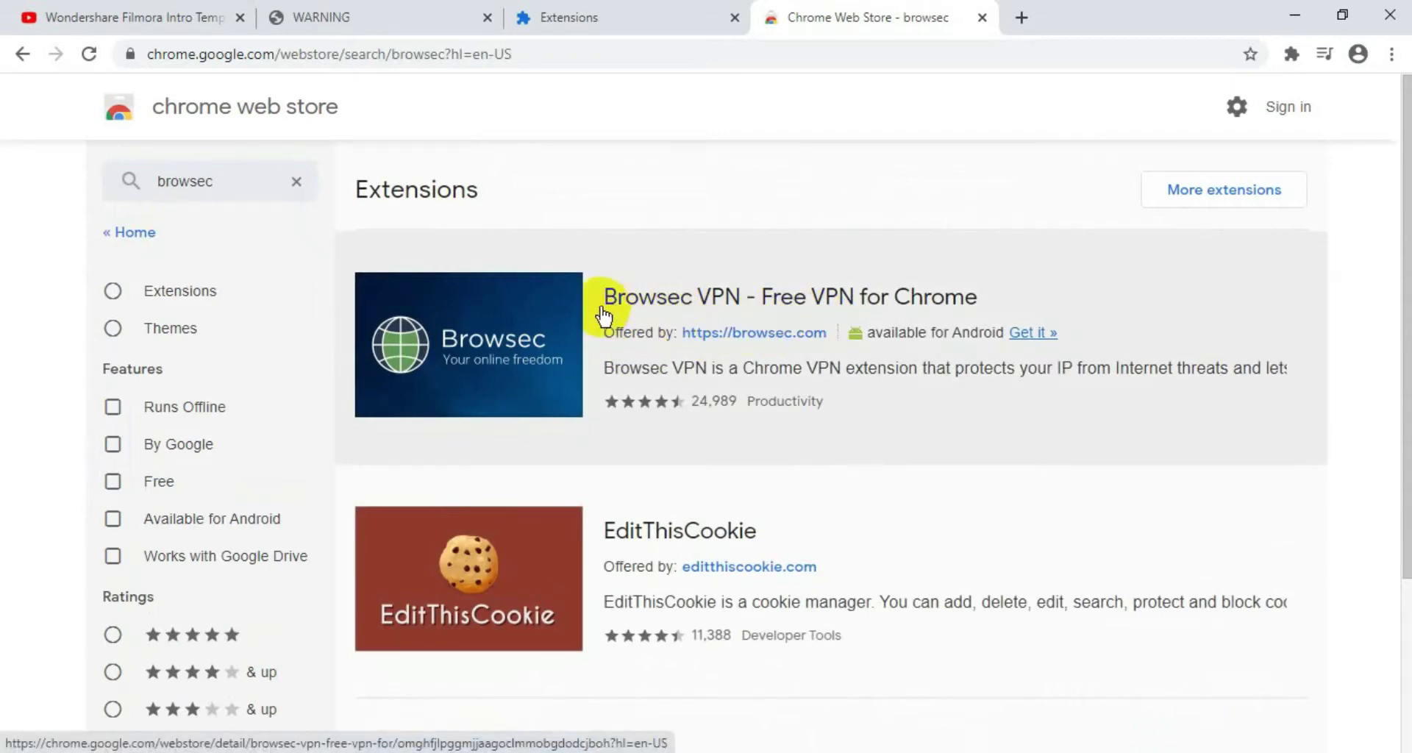
Step: Add Browsec VPN – Free VPN for Chrome to Chrome from its store page
left_click_drag(220, 181, 113, 184)
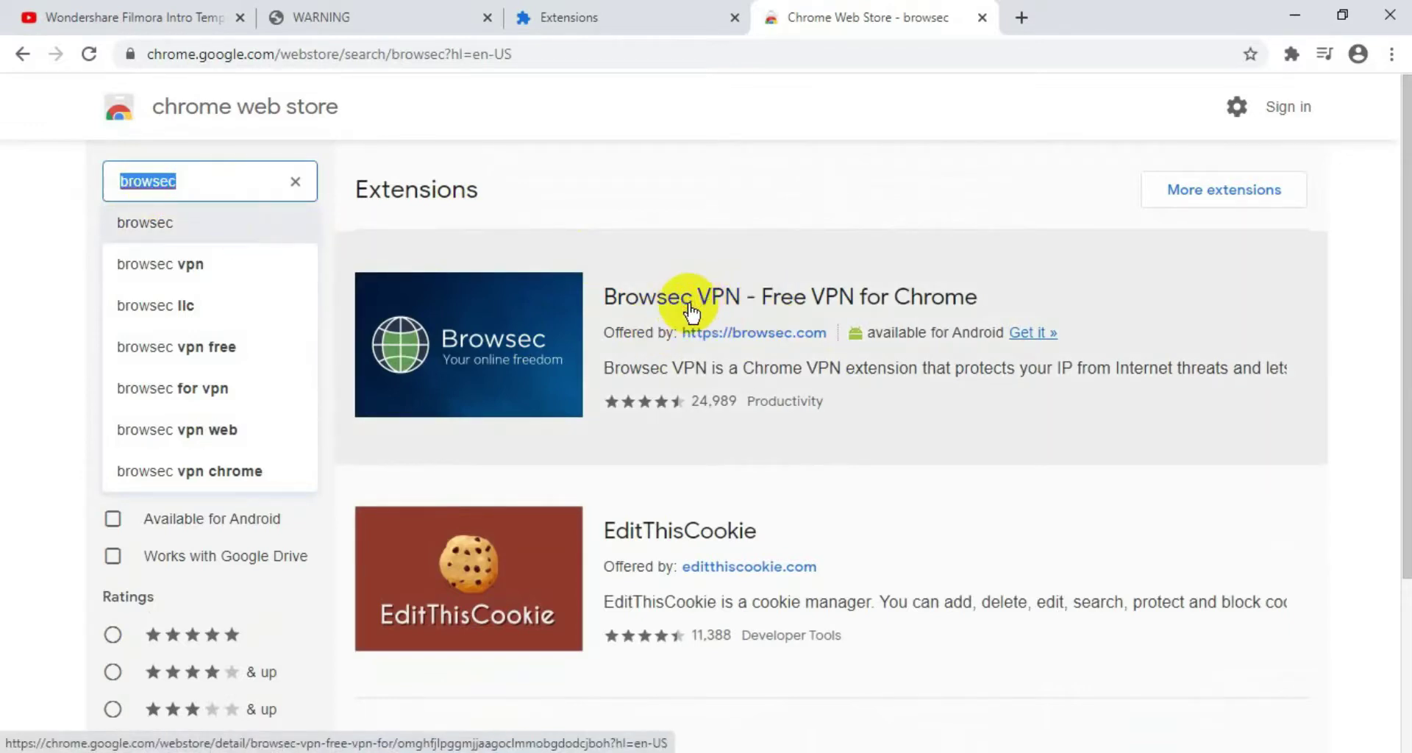
left_click(692, 309)
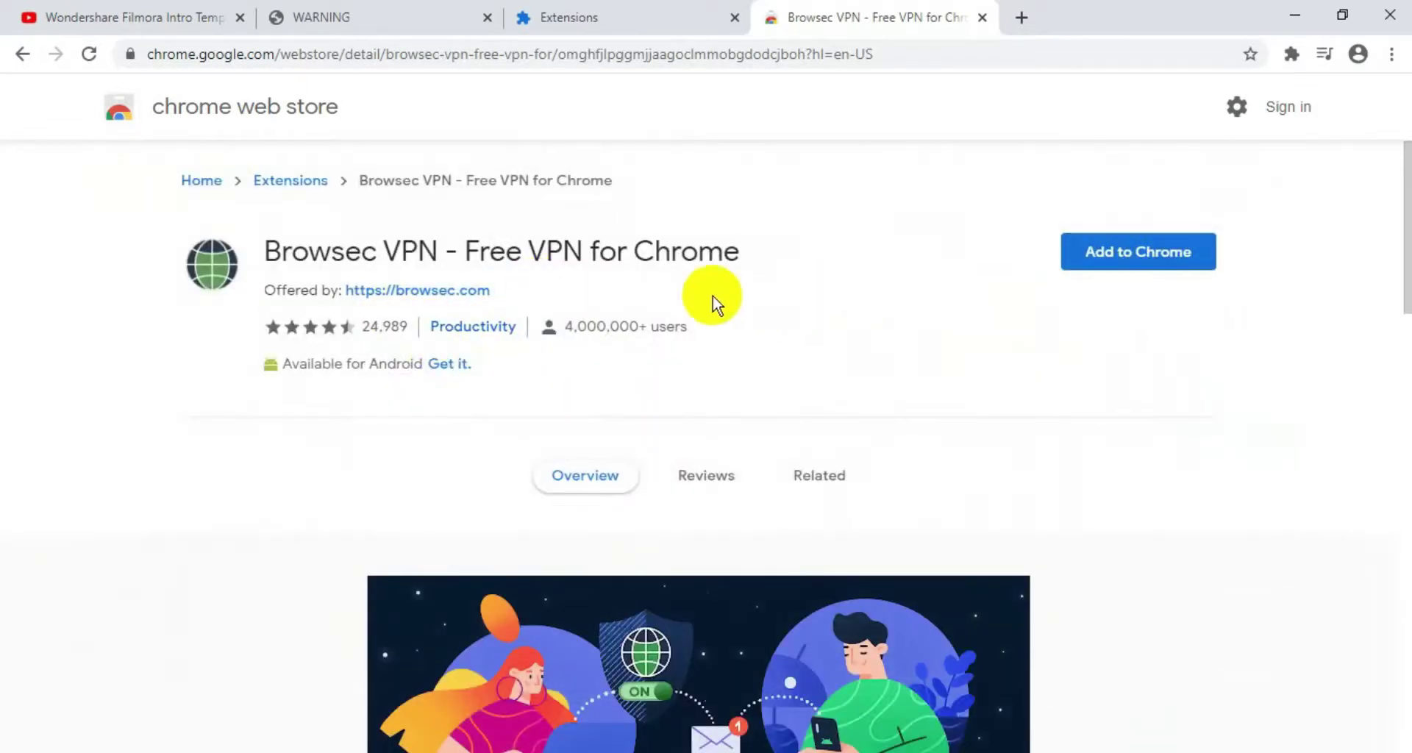
left_click(1110, 258)
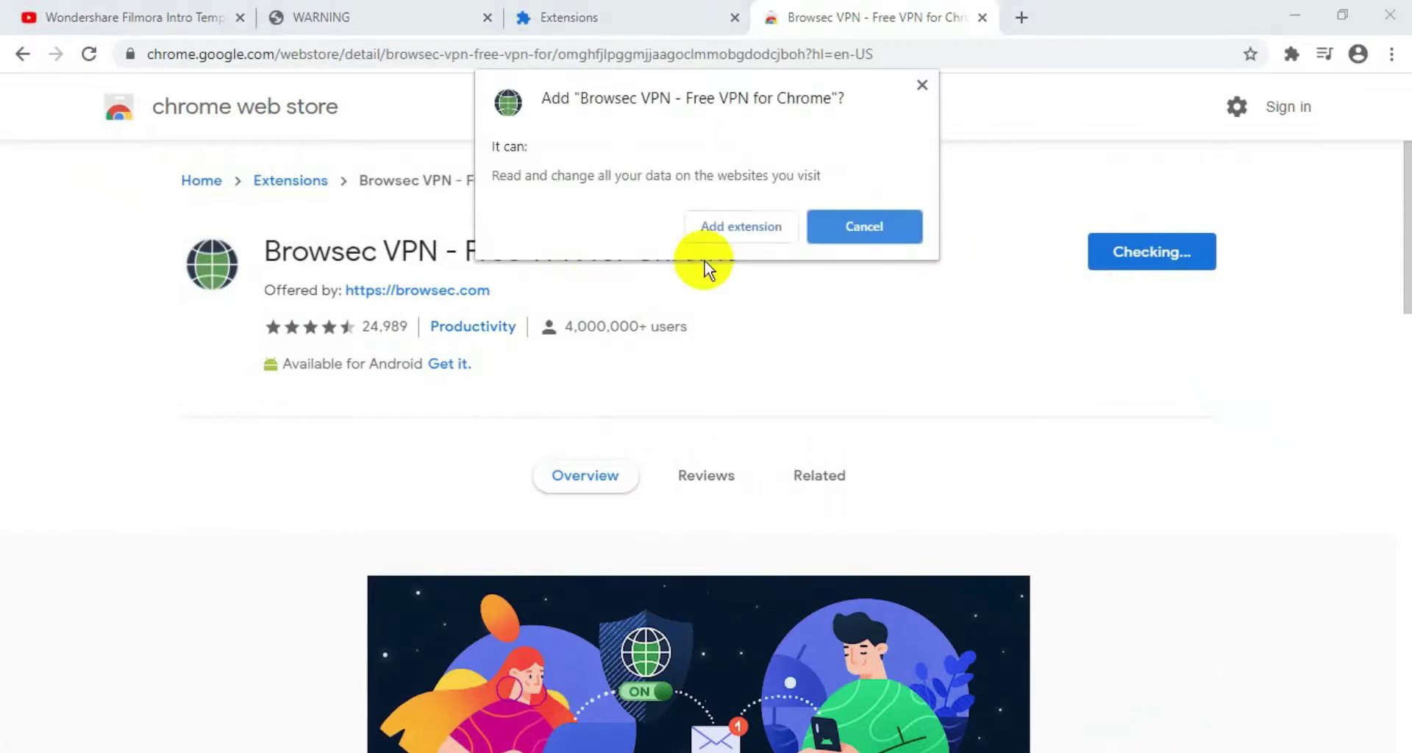
left_click(734, 233)
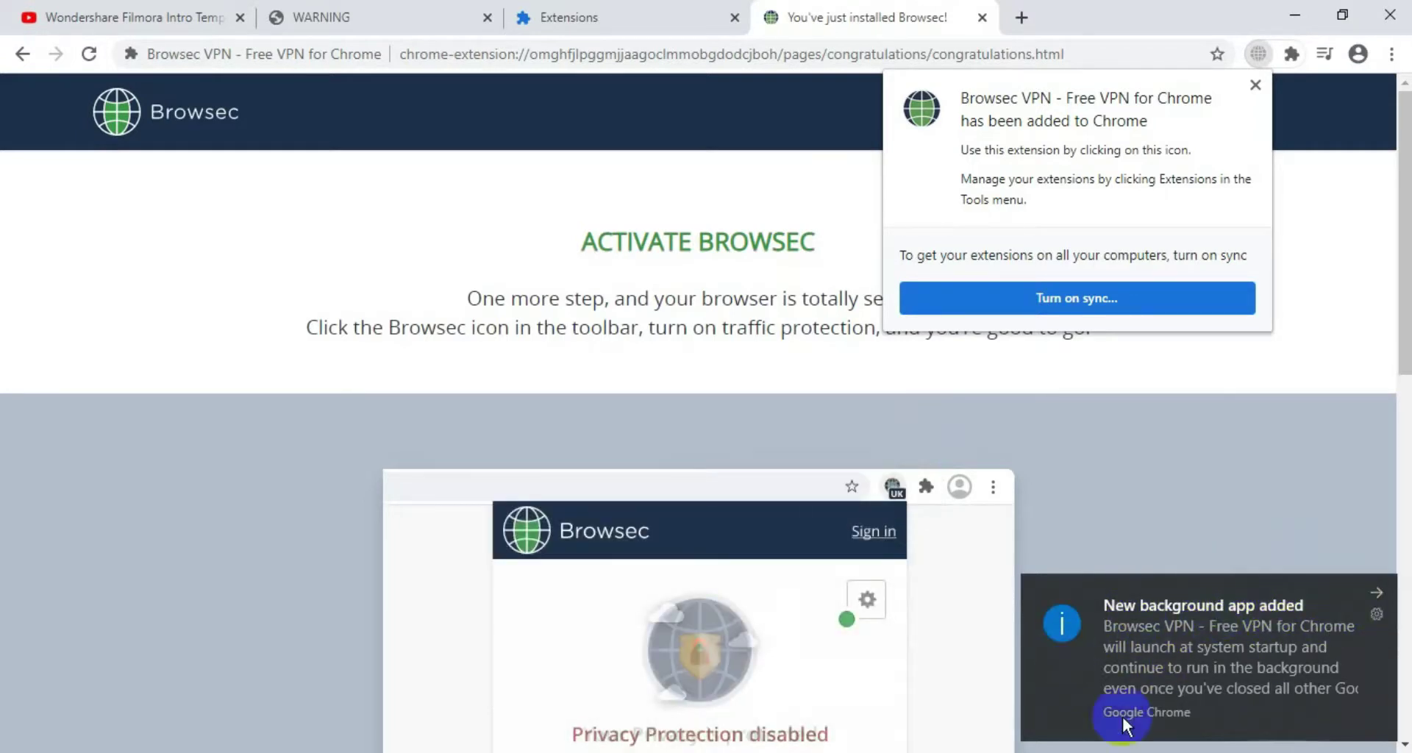
Step: Dismiss the install notifications and check the Browsec panel, which shows protection disabled
left_click(1377, 593)
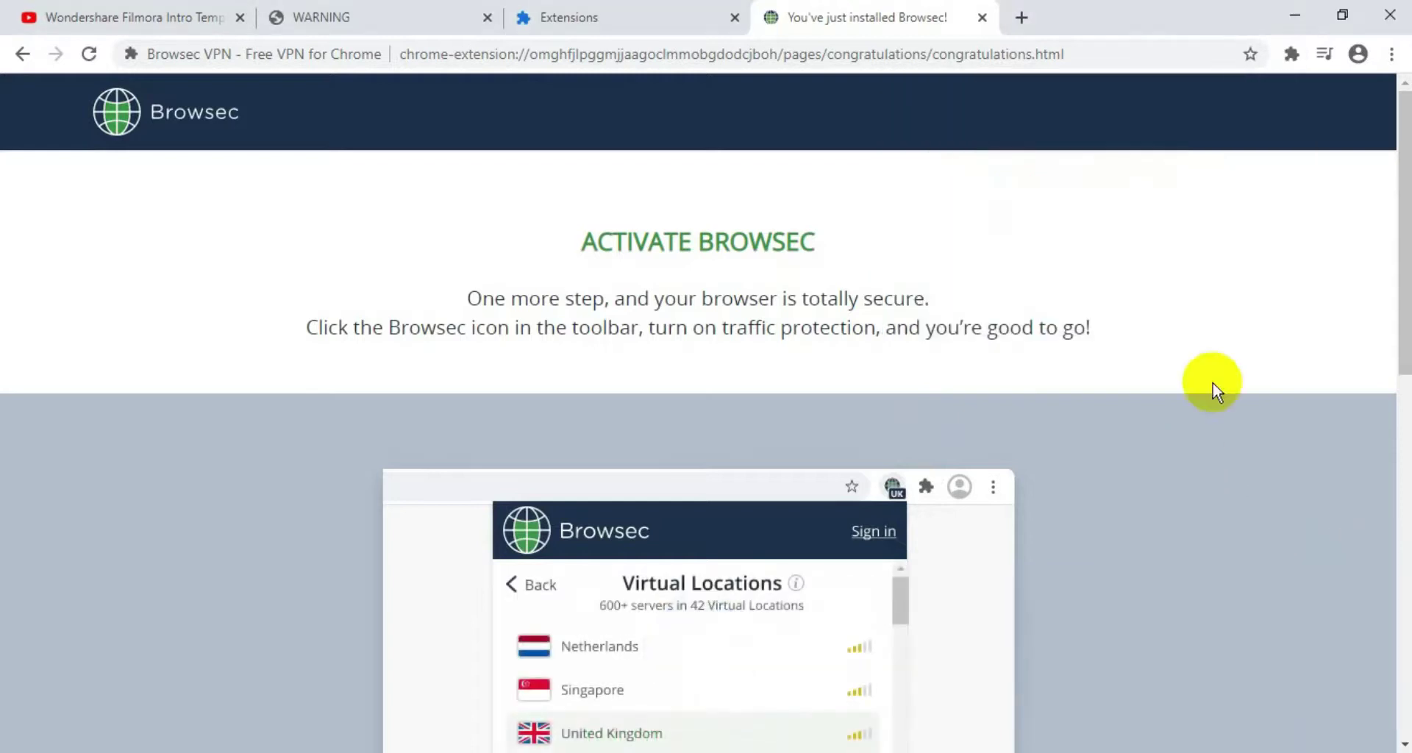
left_click(1288, 56)
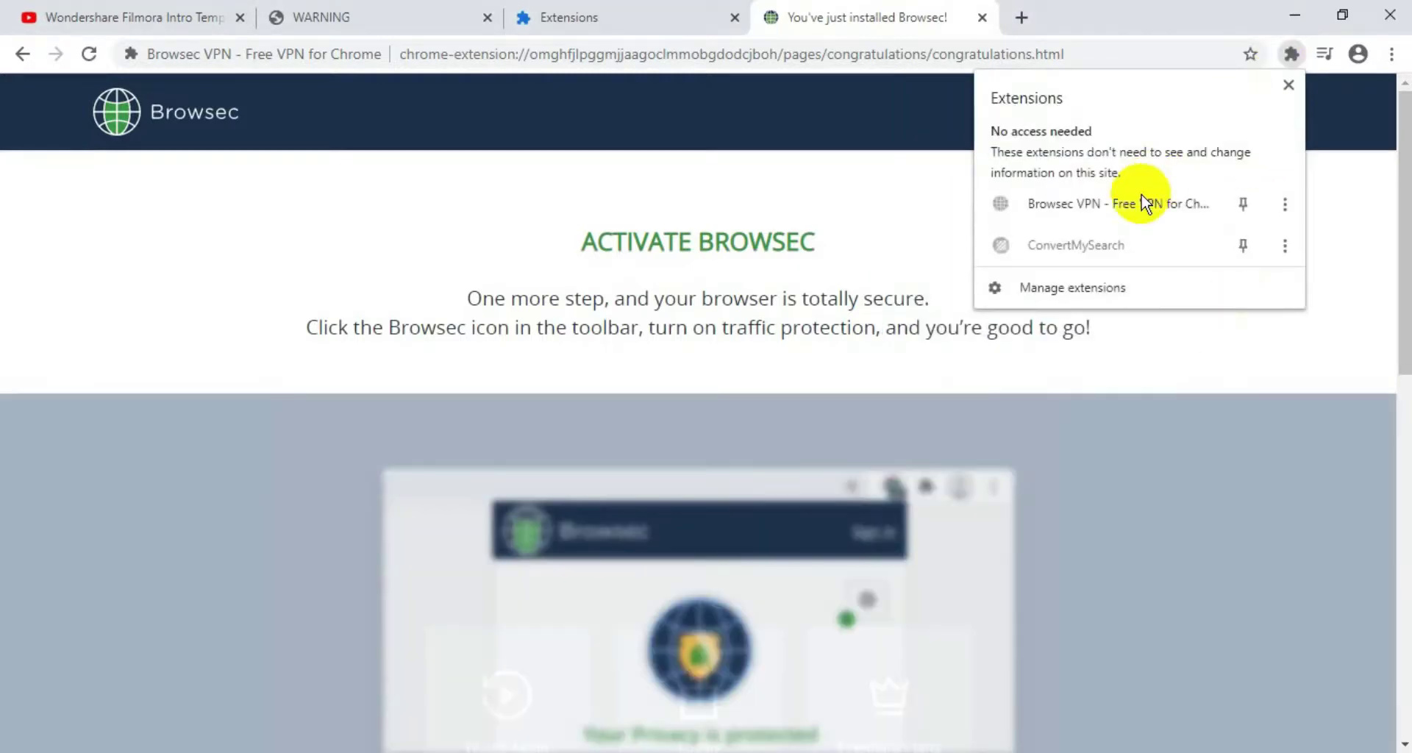
left_click(1140, 197)
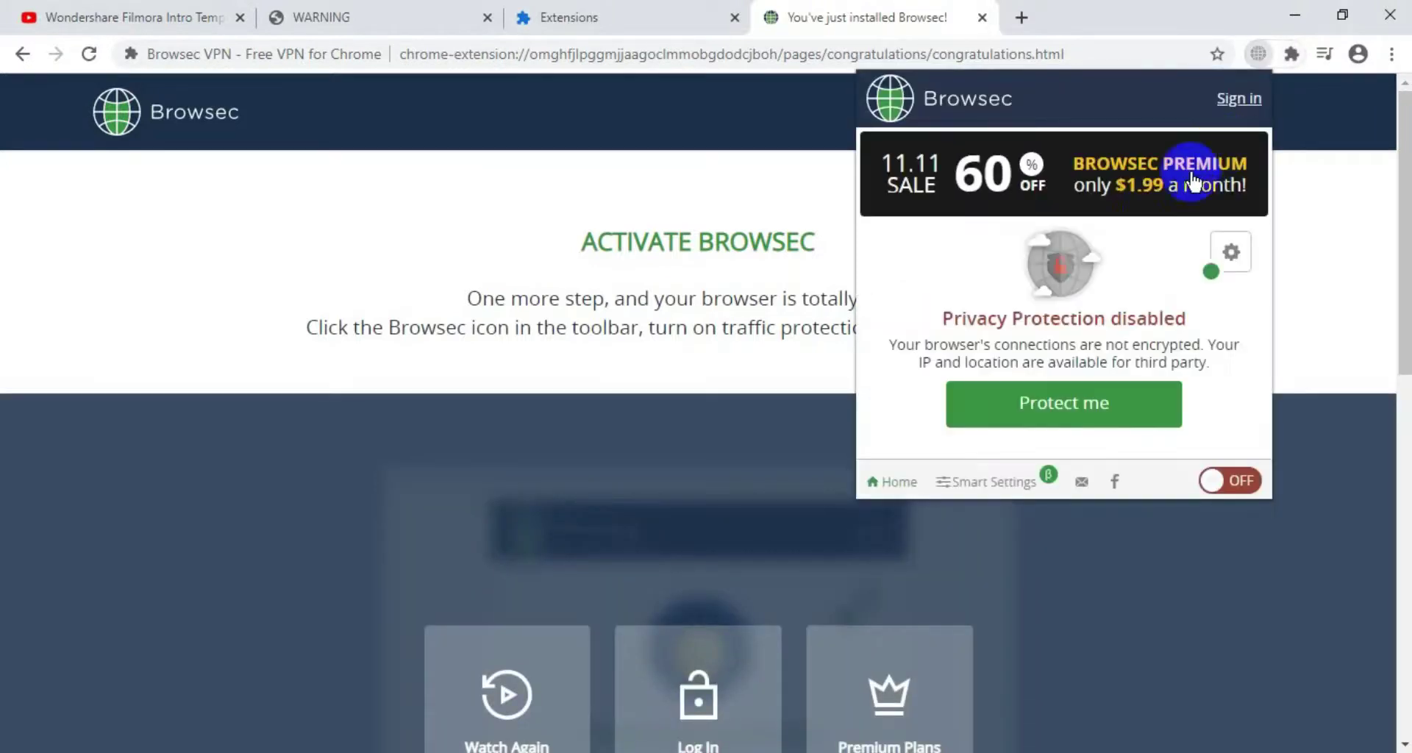
left_click(1261, 62)
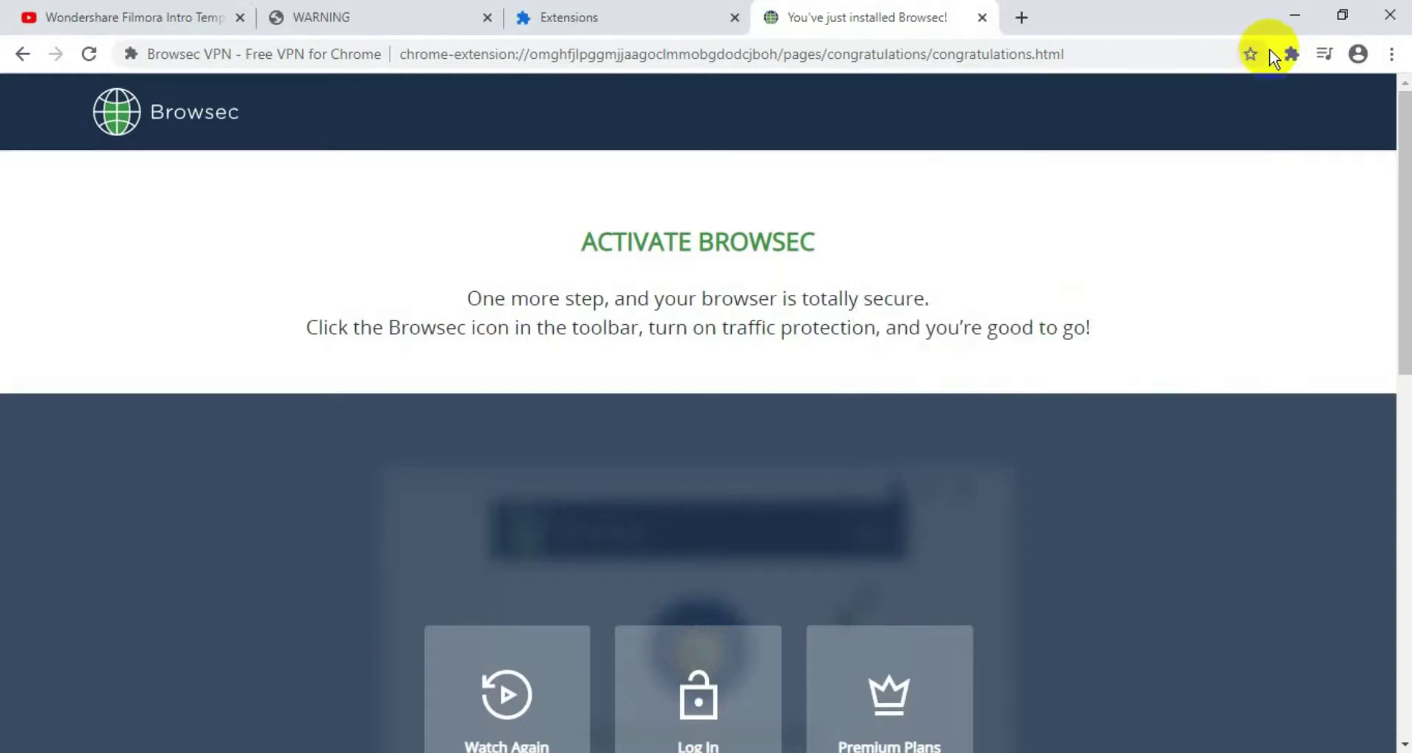
Step: Turn Browsec VPN on via the Netherlands and view its virtual locations list
left_click(1291, 54)
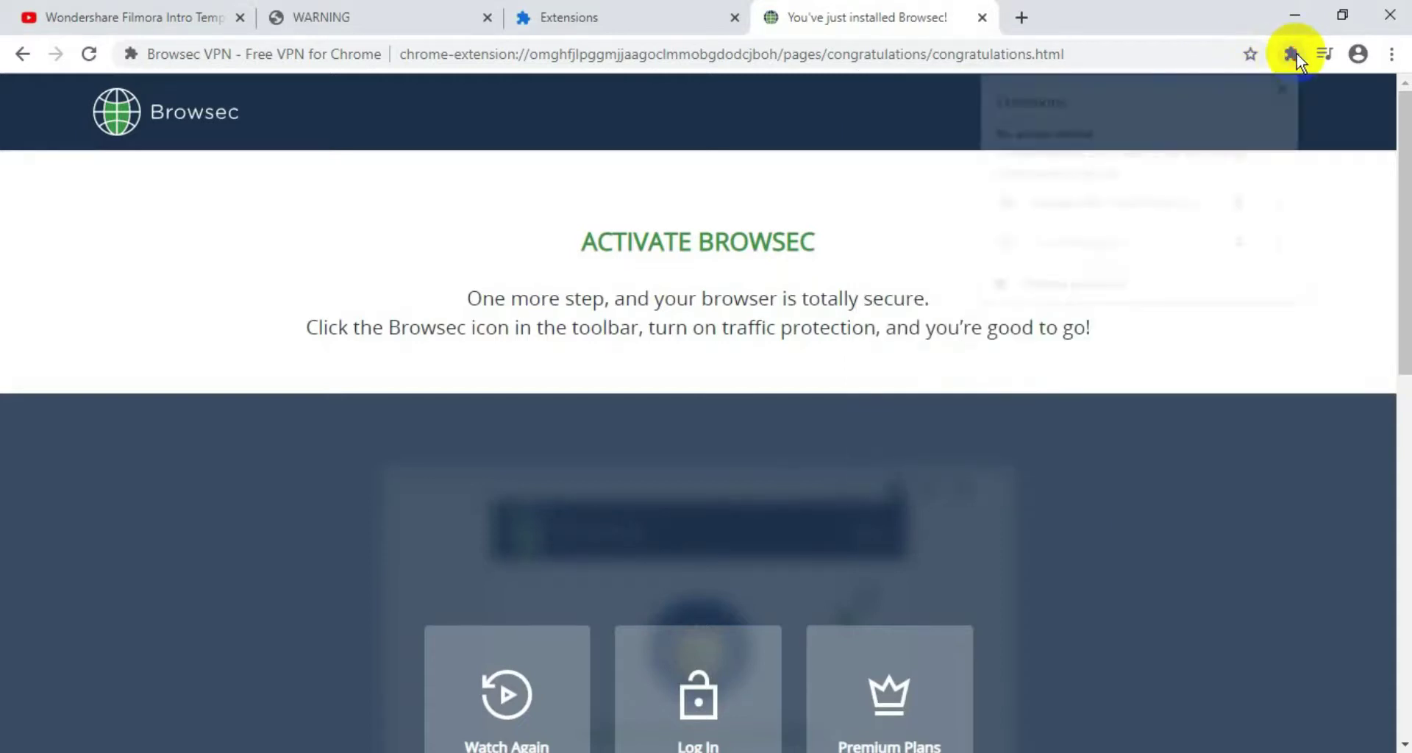
left_click(1130, 213)
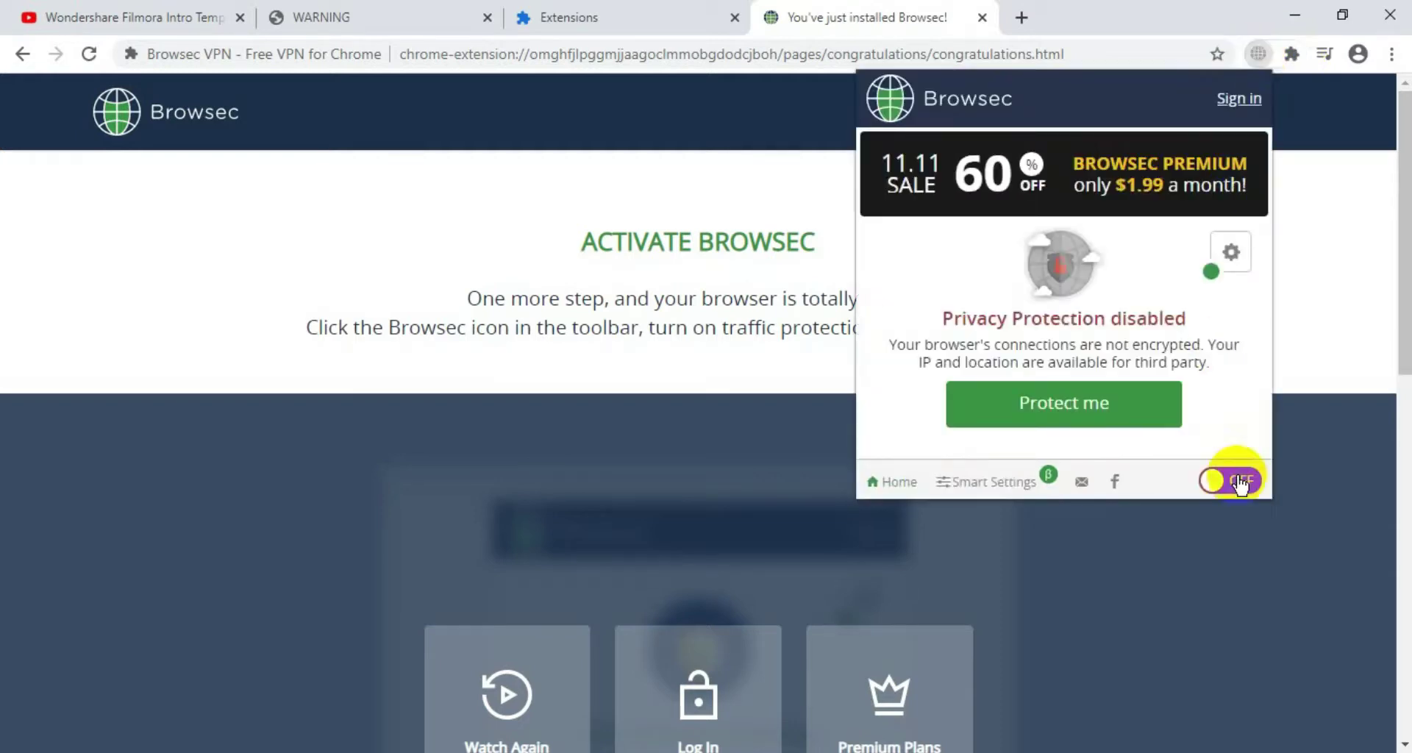
left_click(1239, 484)
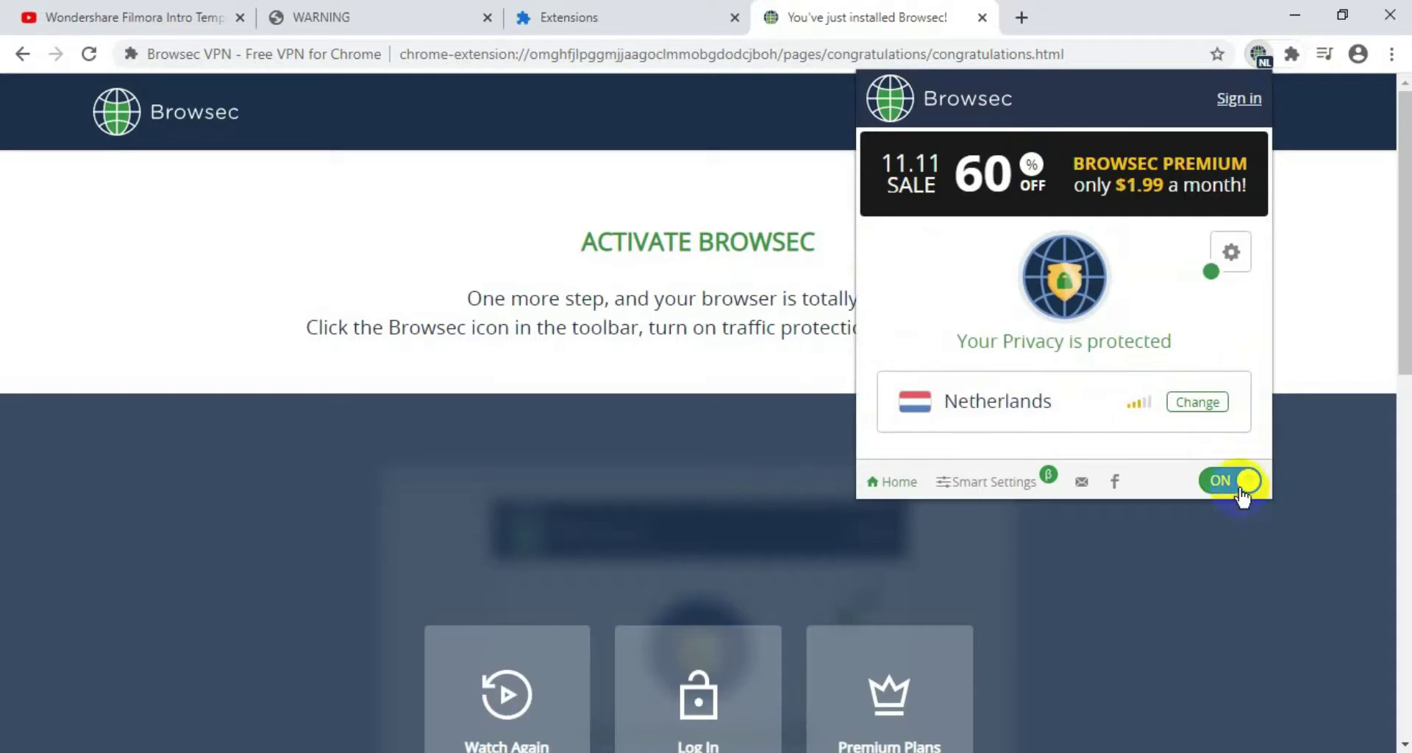
left_click(1240, 489)
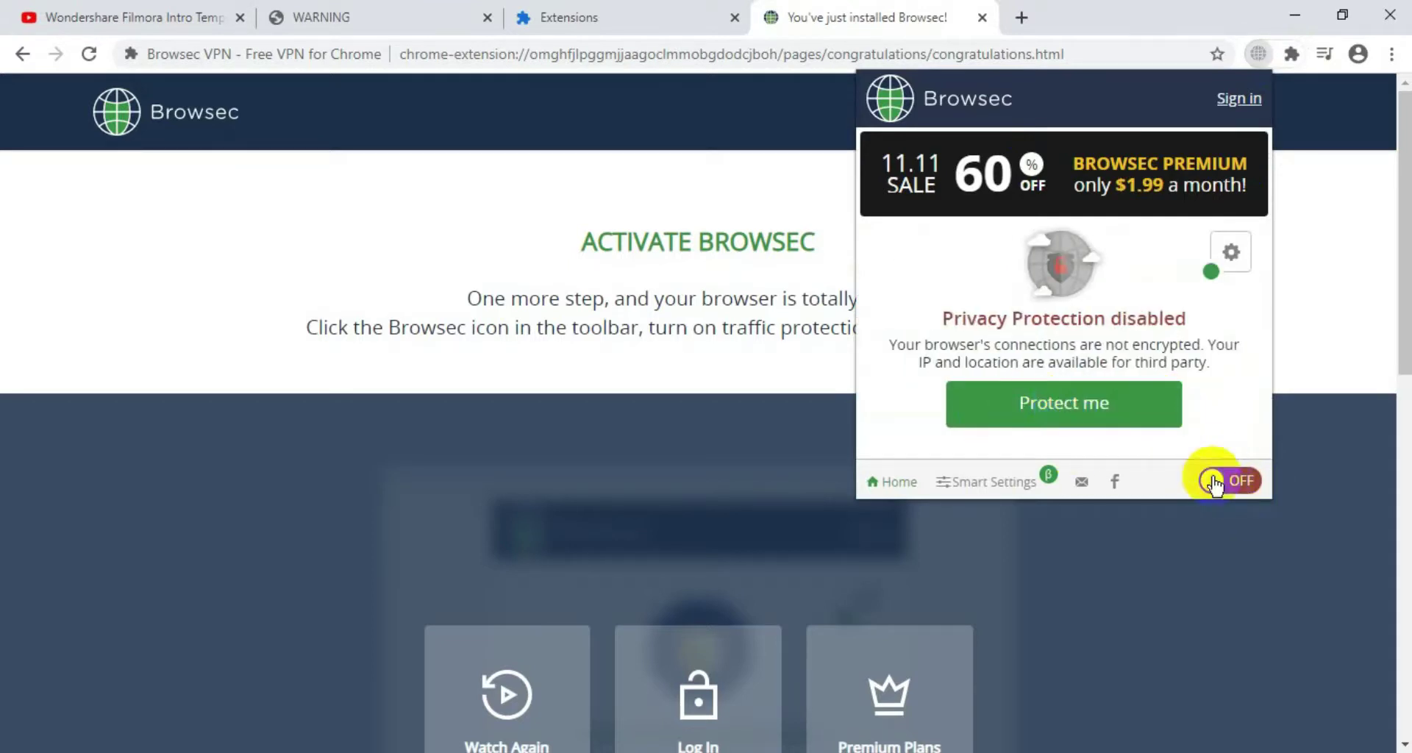
left_click(1212, 482)
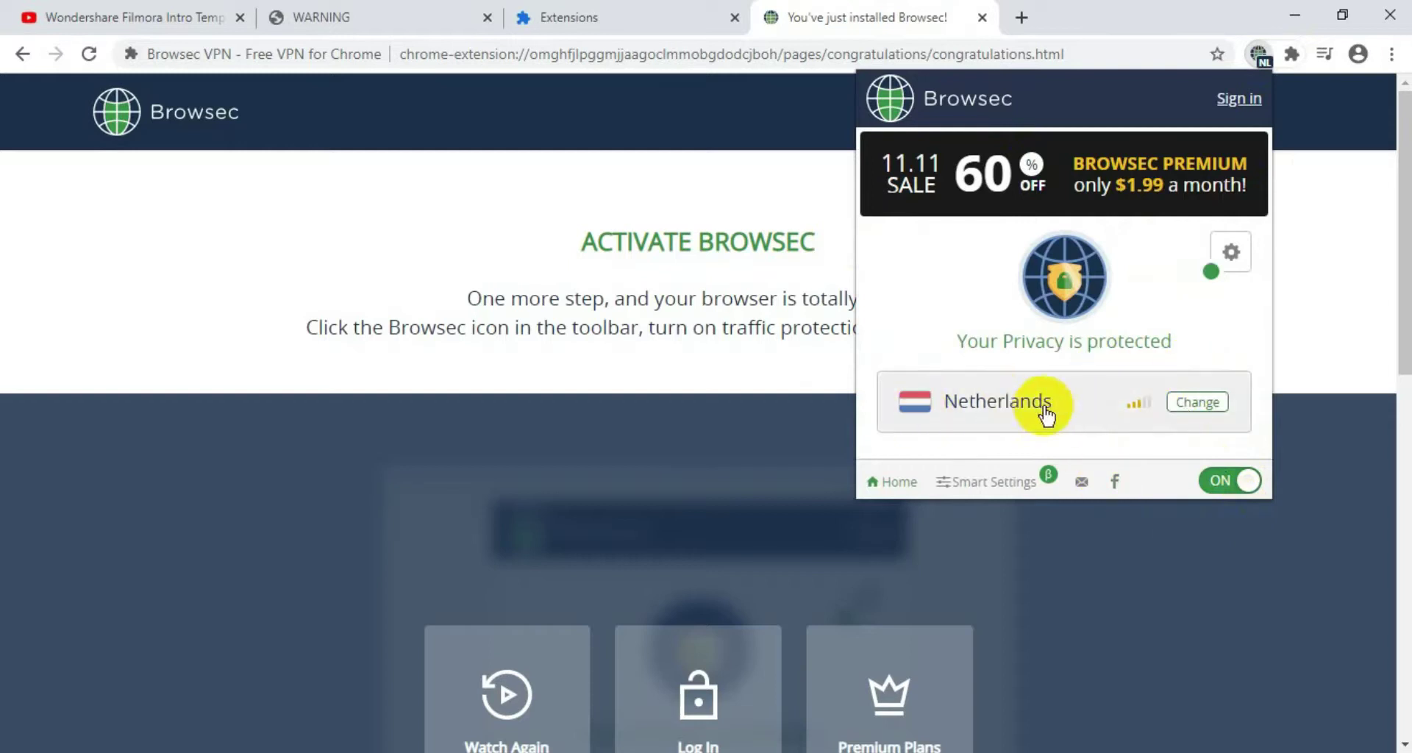
left_click(1197, 403)
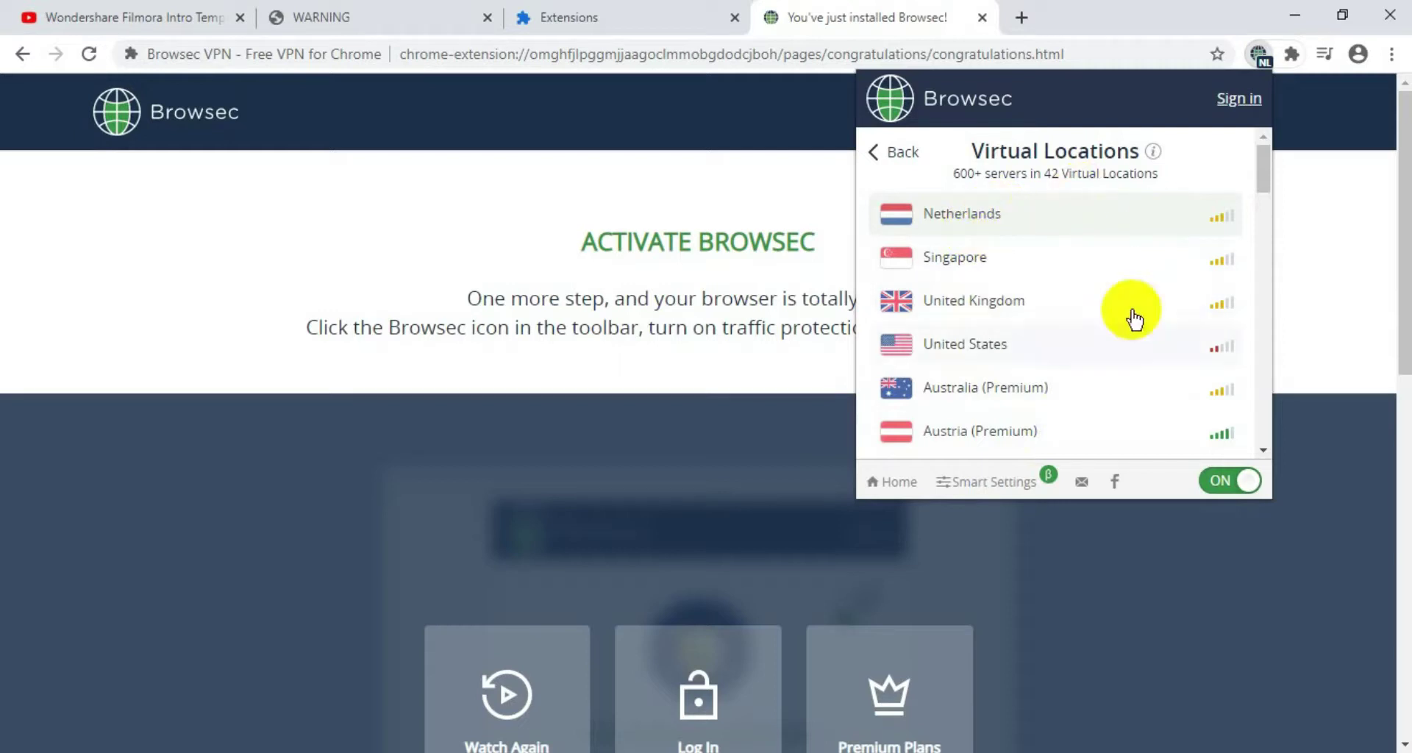
Step: Return to the Extensions page showing Browsec VPN enabled
left_click(608, 15)
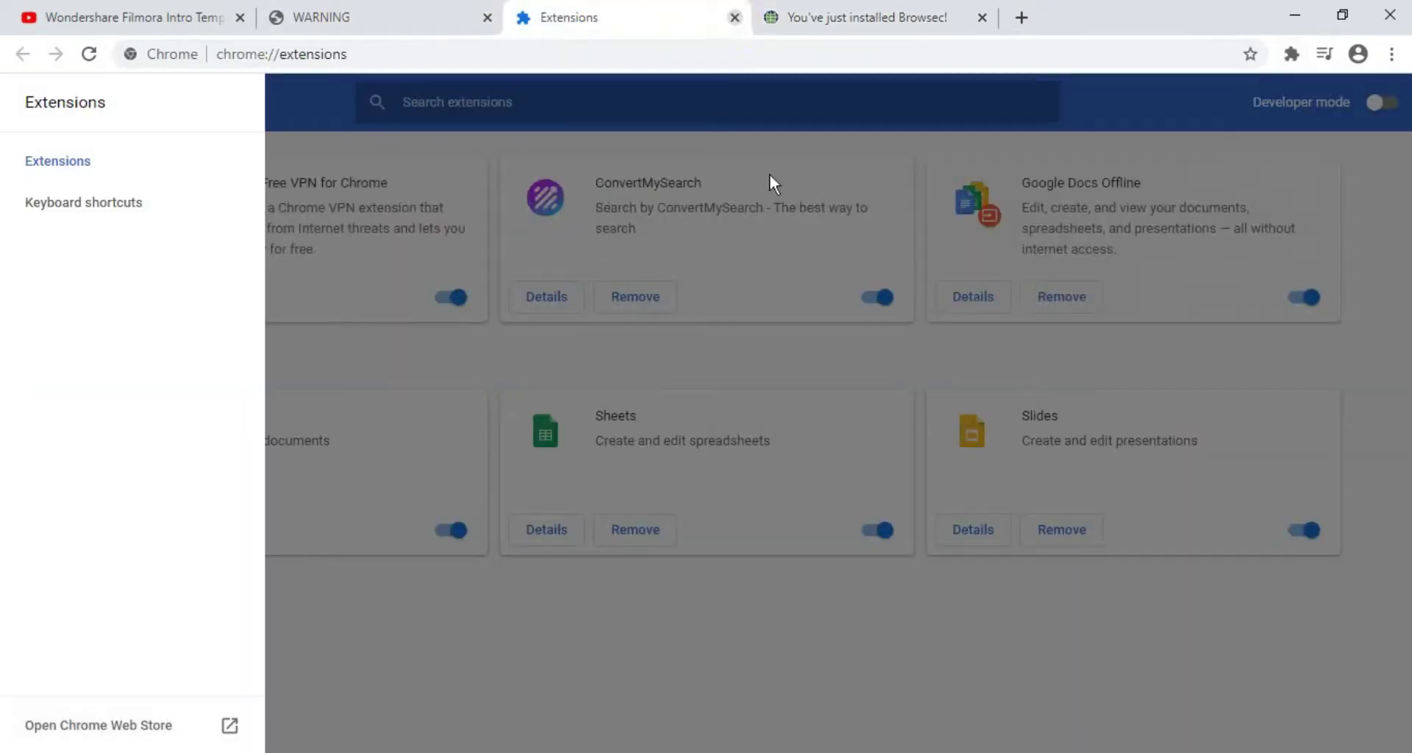
left_click(828, 607)
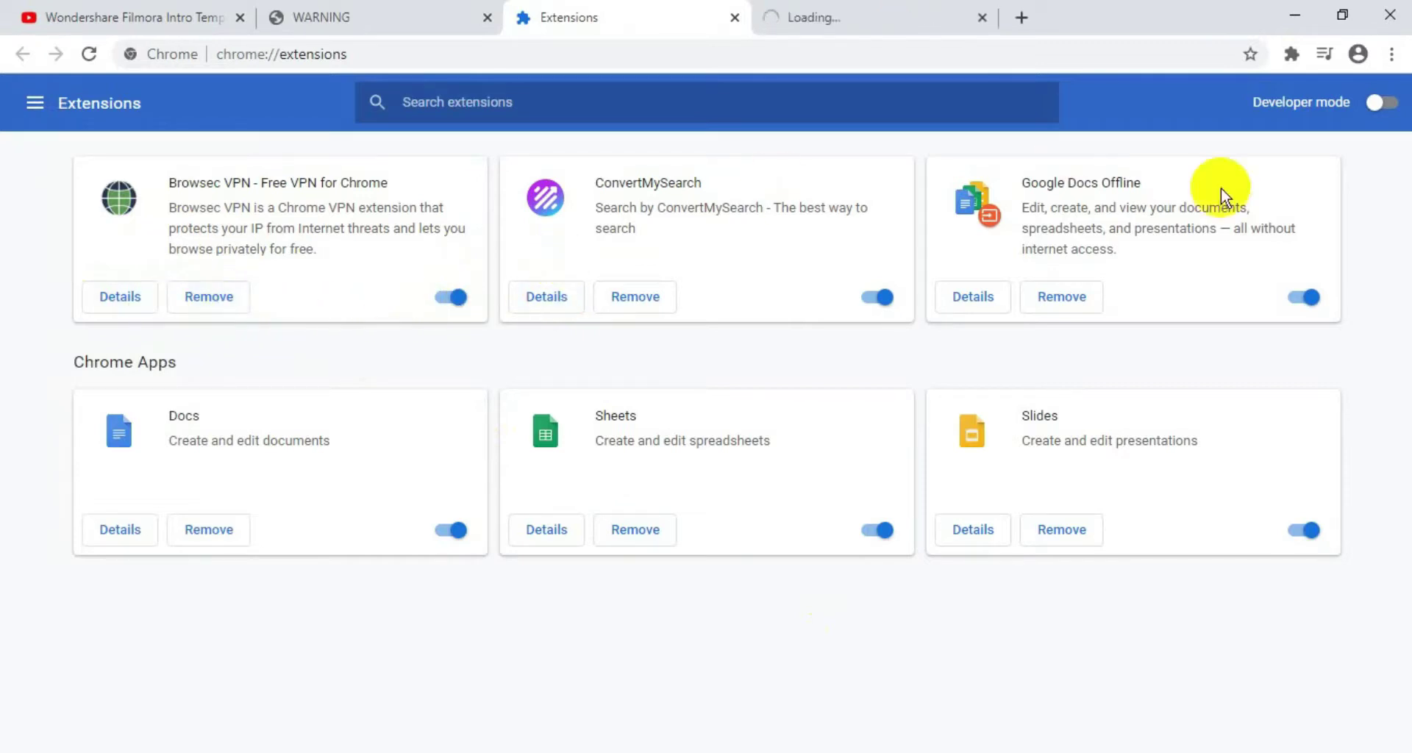
Step: Load the unblocked MediaFire page and download Filmora Intro Template 50.rar (204.72MB)
left_click(347, 18)
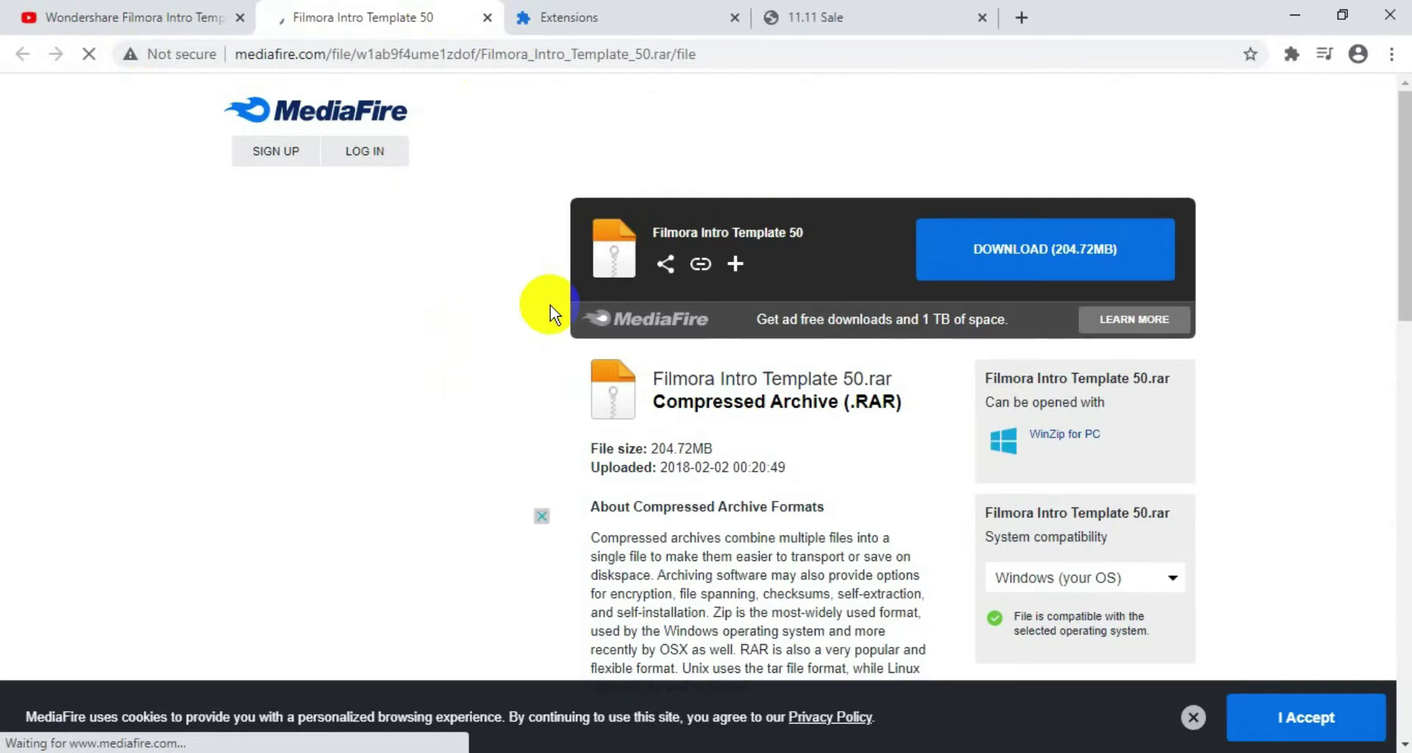
left_click(1074, 261)
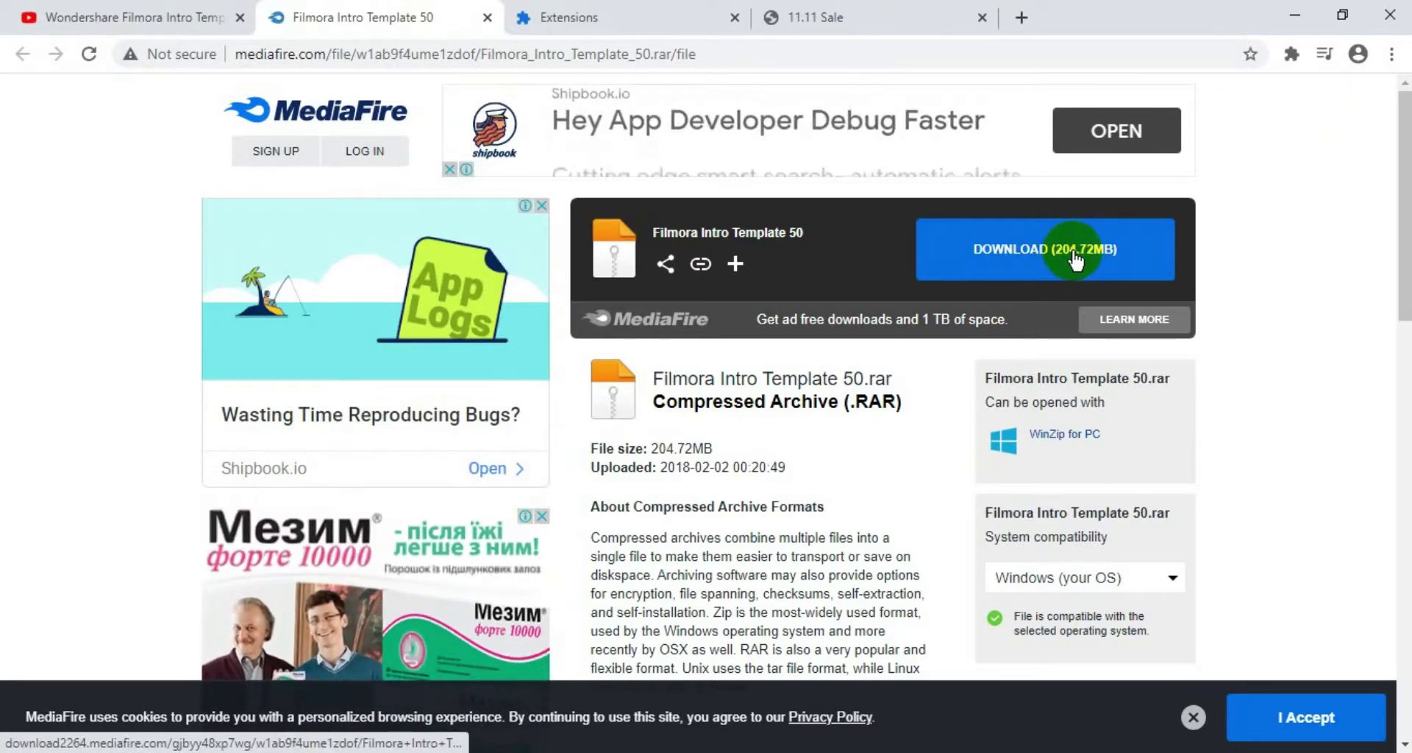